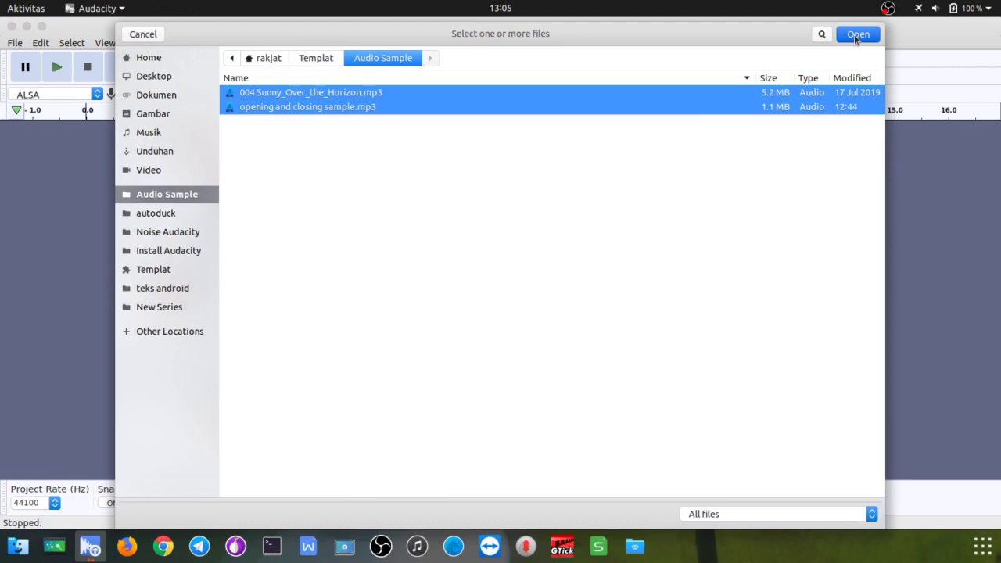
Import 004 Sunny_Over_the_Horizon.mp3 and opening and closing sample.mp3 as separate tracks
{"action": "left_click", "coordinate": [857, 35]}
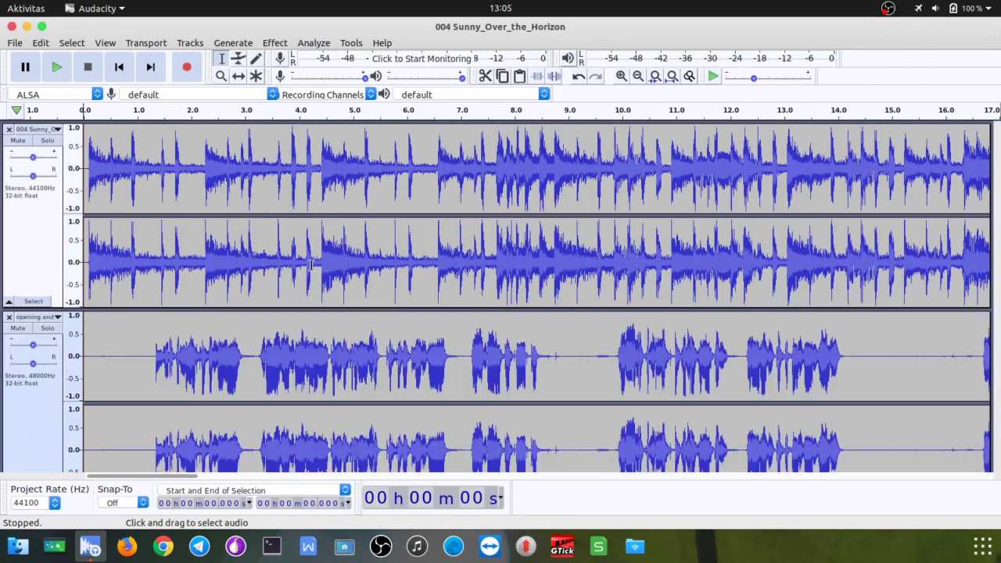
{"action": "scroll", "coordinate": [288, 274], "scroll_direction": "up", "scroll_amount": 1}
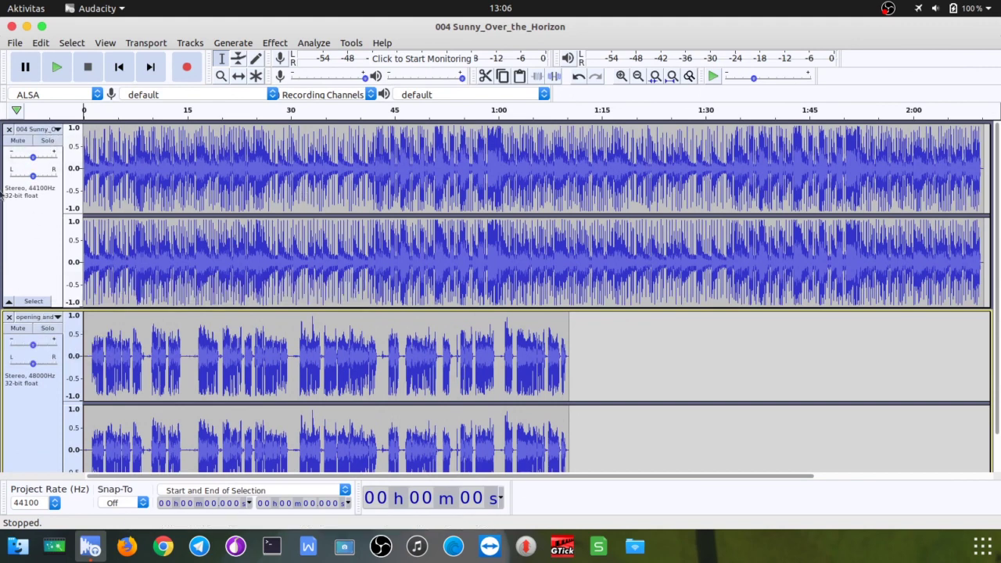
Apply Auto Duck to the whole music track with a duck amount of -12 dB and 0.5-second outer fades
{"action": "left_click", "coordinate": [44, 216]}
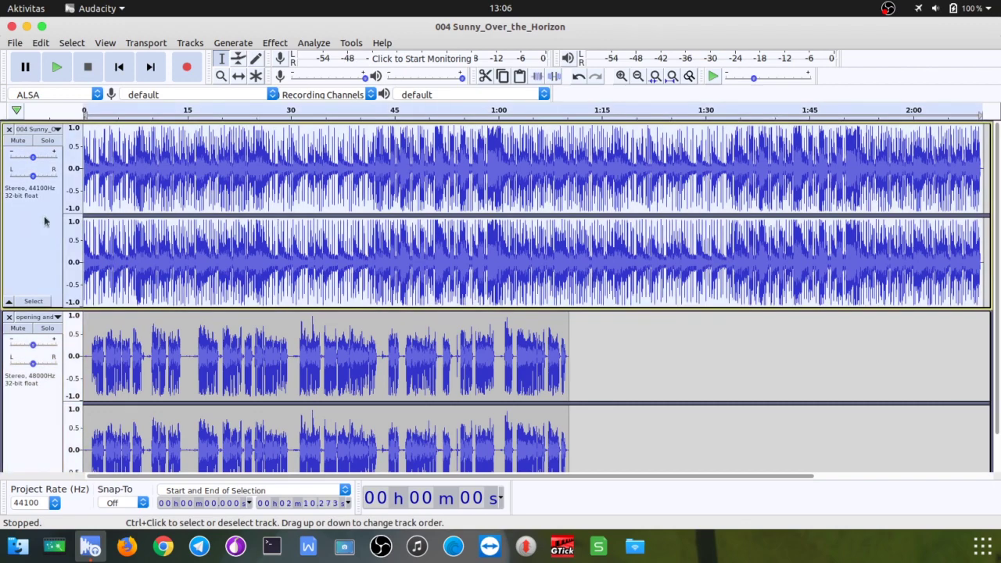
{"action": "left_click", "coordinate": [275, 42]}
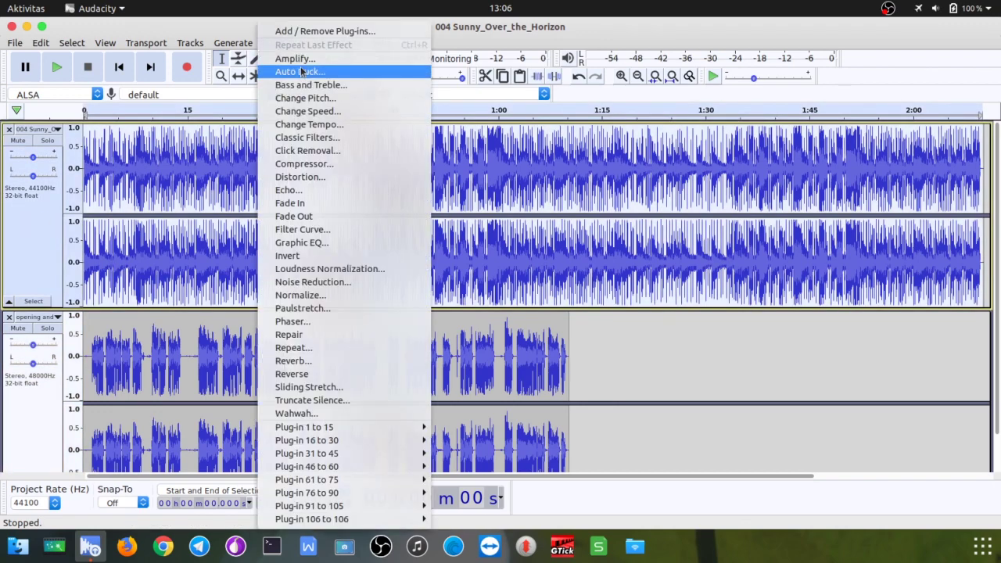
{"action": "left_click", "coordinate": [301, 72]}
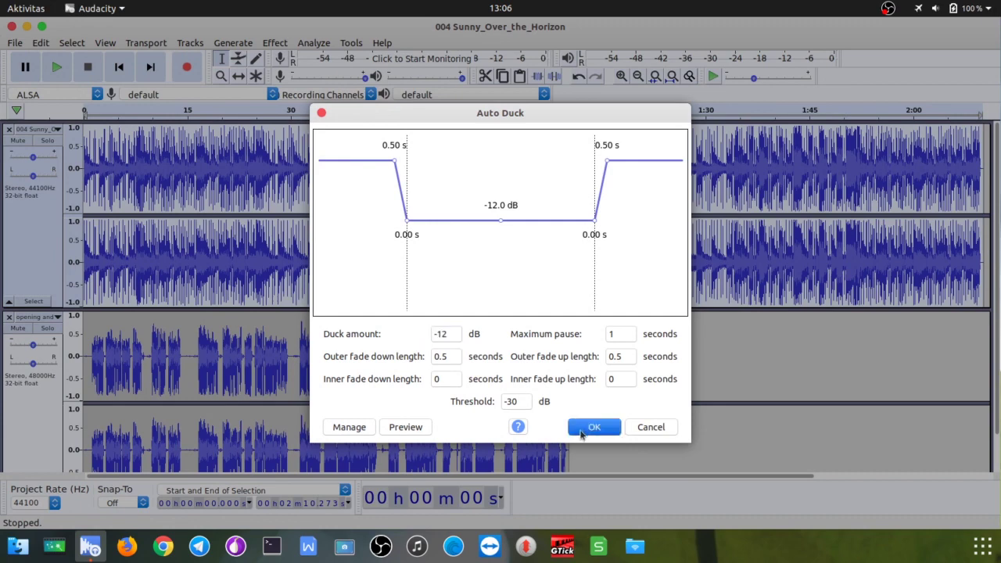
{"action": "left_click", "coordinate": [594, 427]}
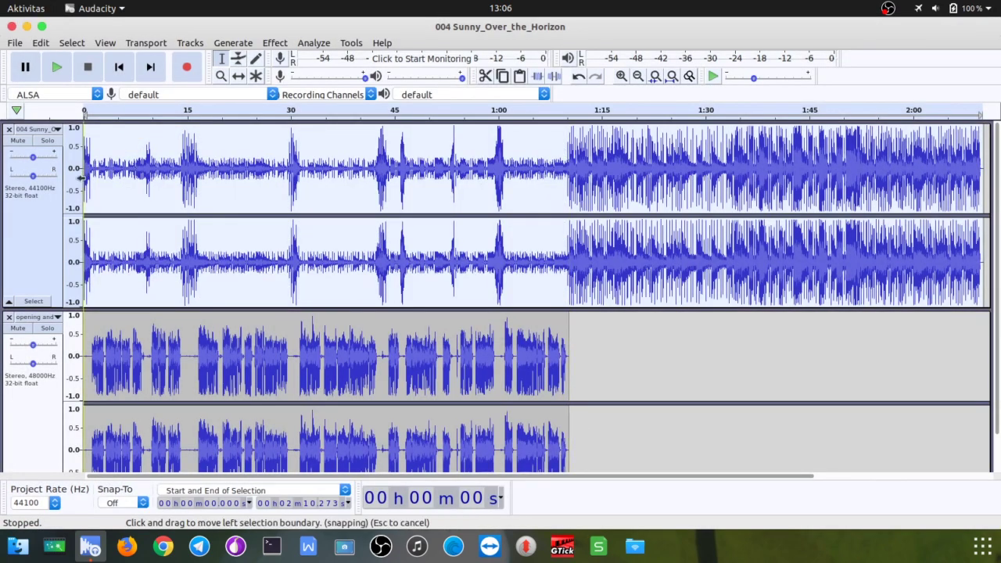
Compare the music's ducked and louder passages with the voice track by highlighting sections between about 3 and 18 seconds
{"action": "left_click_drag", "start_coordinate": [102, 172], "coordinate": [135, 176]}
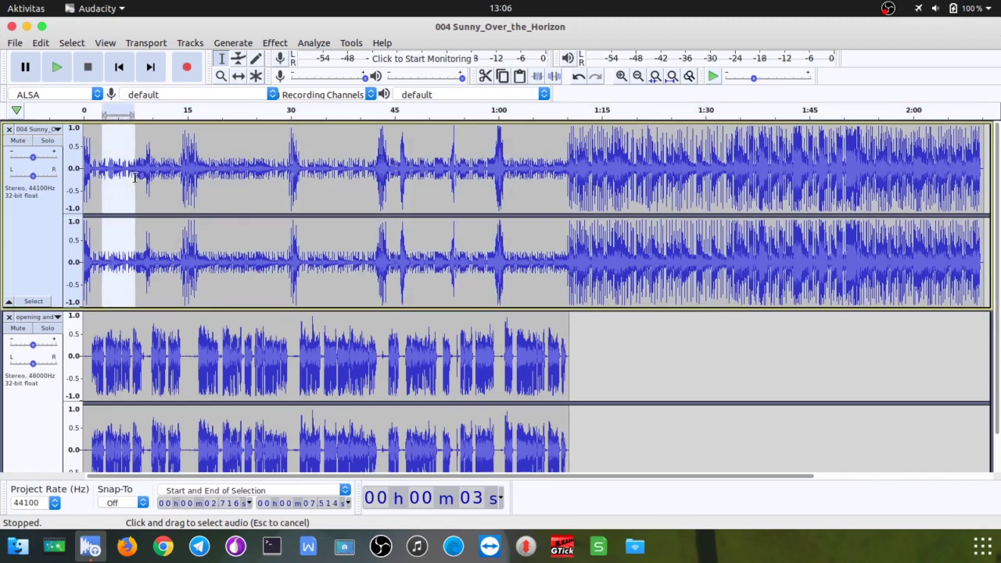
{"action": "left_click_drag", "start_coordinate": [110, 344], "coordinate": [192, 321]}
{"action": "scroll", "coordinate": [143, 339], "scroll_direction": "down", "scroll_amount": 1}
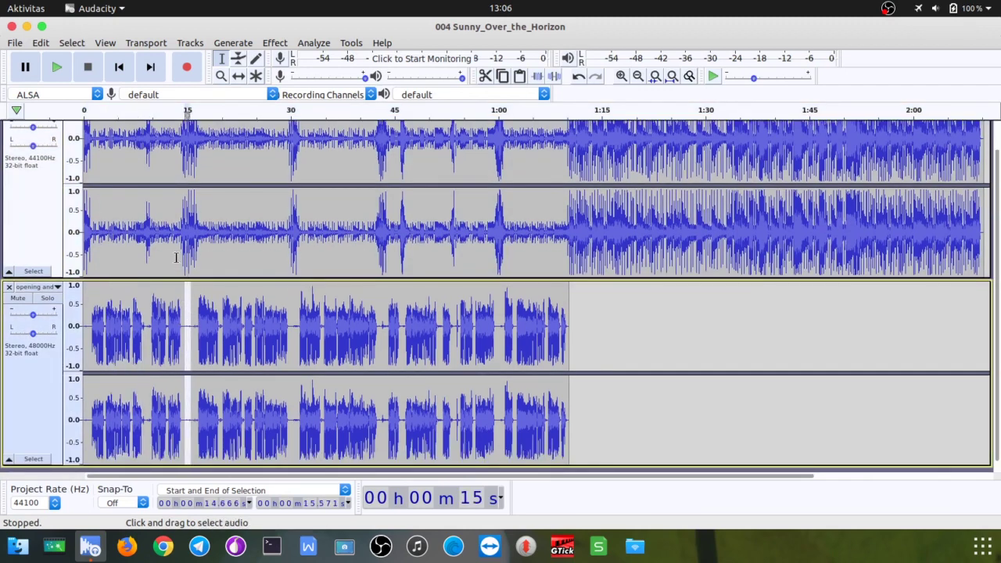
{"action": "left_click_drag", "start_coordinate": [182, 222], "coordinate": [207, 225]}
{"action": "scroll", "coordinate": [202, 224], "scroll_direction": "up", "scroll_amount": 1}
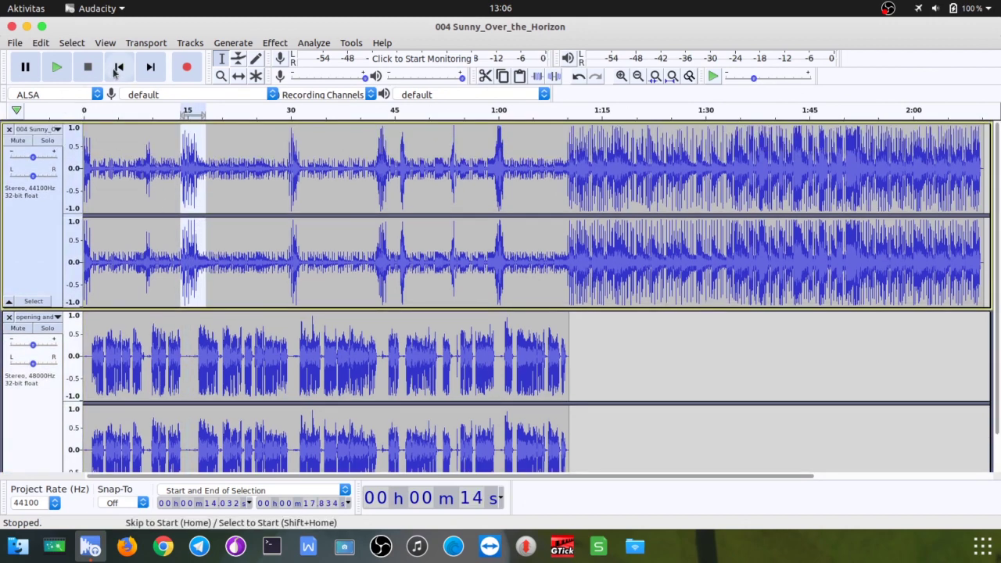
Play both tracks from the beginning to check the ducked music under the voice, and stop playback
{"action": "left_click", "coordinate": [119, 68]}
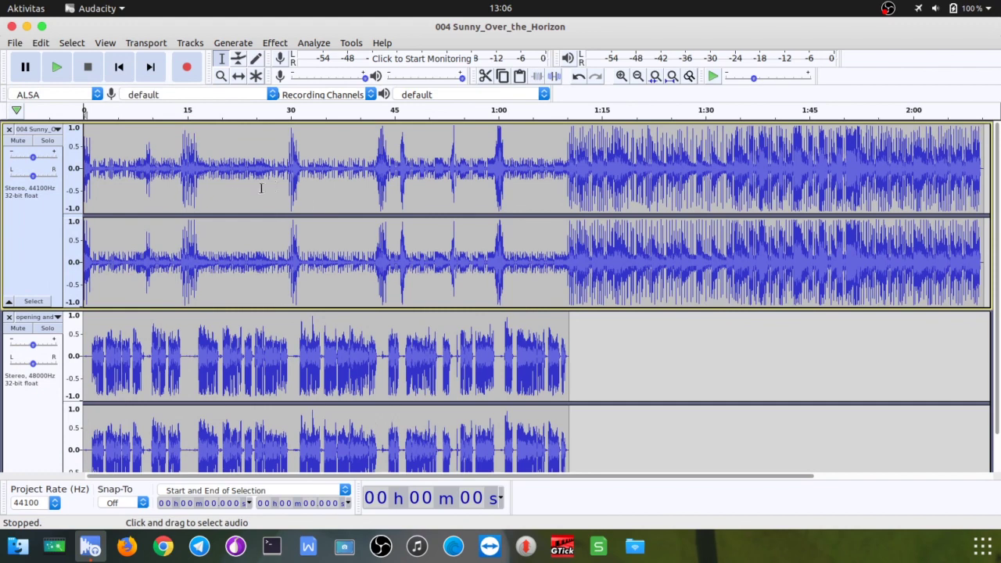
{"action": "left_click", "coordinate": [56, 67]}
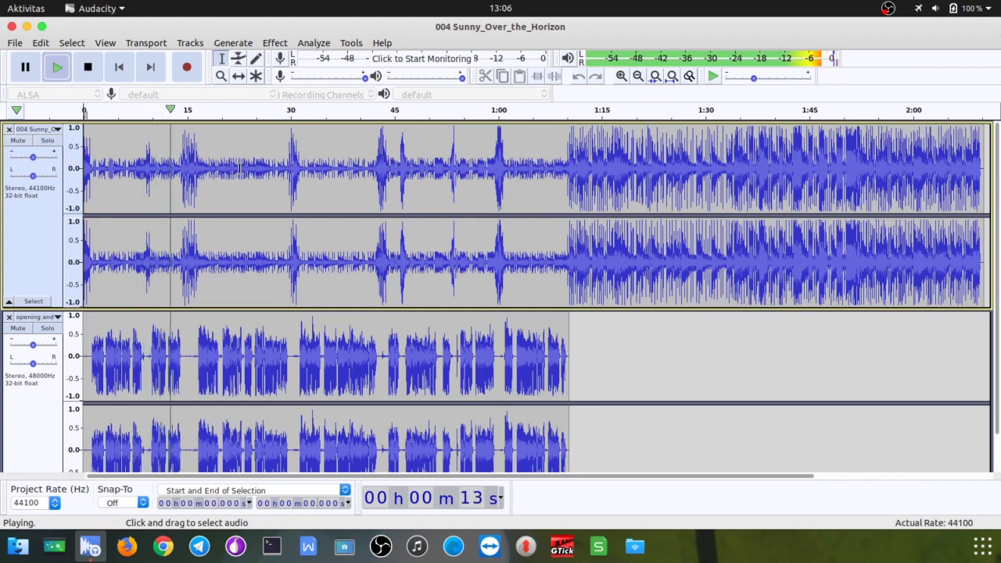
{"action": "left_click", "coordinate": [89, 69]}
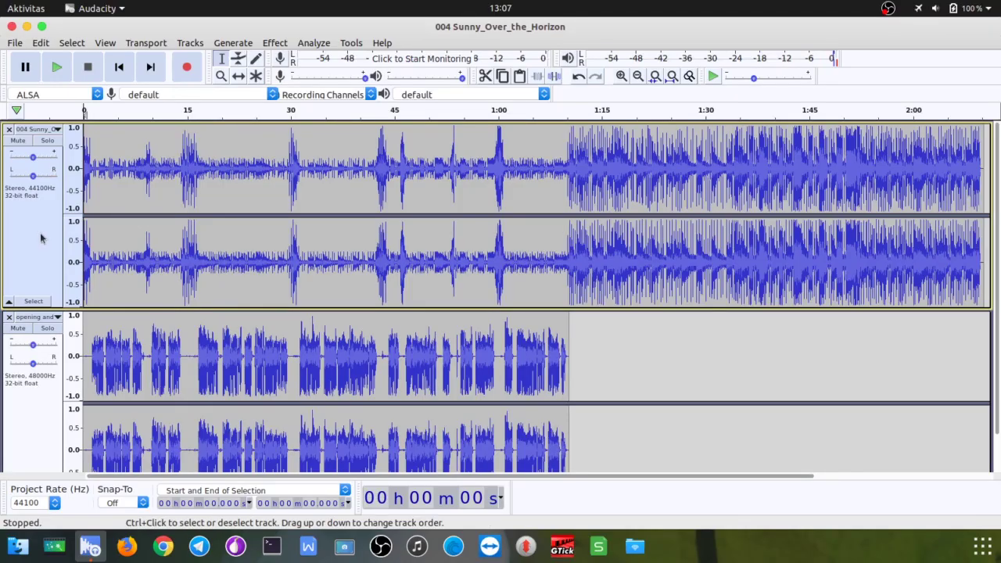
Select the whole music track and undo its Auto Duck effect
{"action": "left_click", "coordinate": [41, 239]}
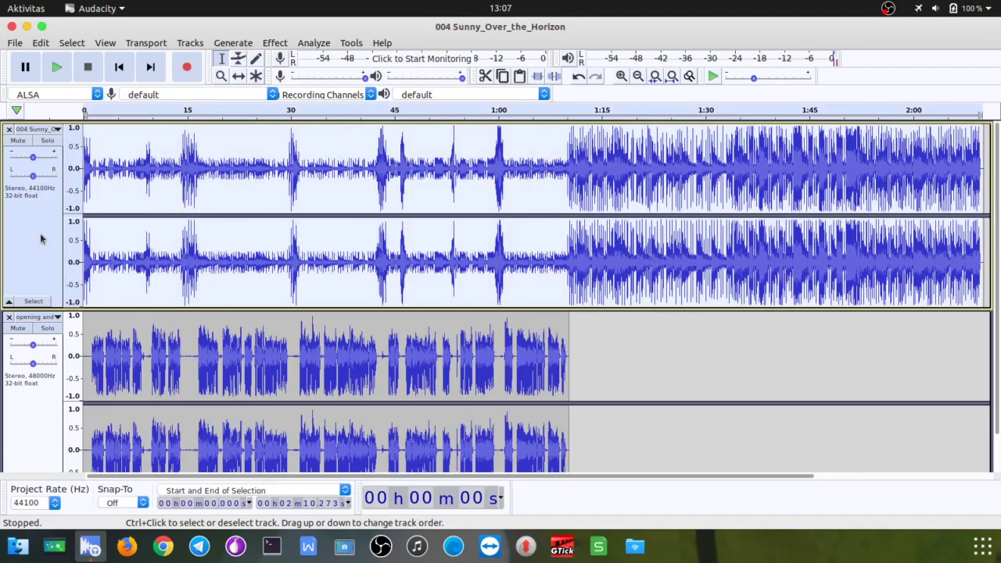
{"action": "left_click", "coordinate": [581, 78]}
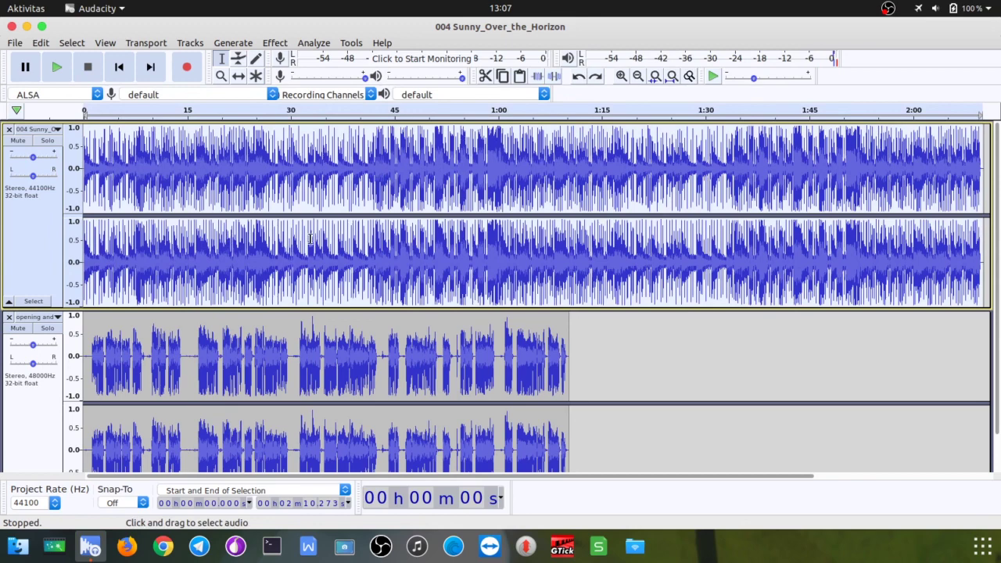
Try outer fade down lengths of 0.68, 0.52 and 1.1 seconds in Auto Duck, and set it back to 0.5 seconds
{"action": "left_click", "coordinate": [273, 43]}
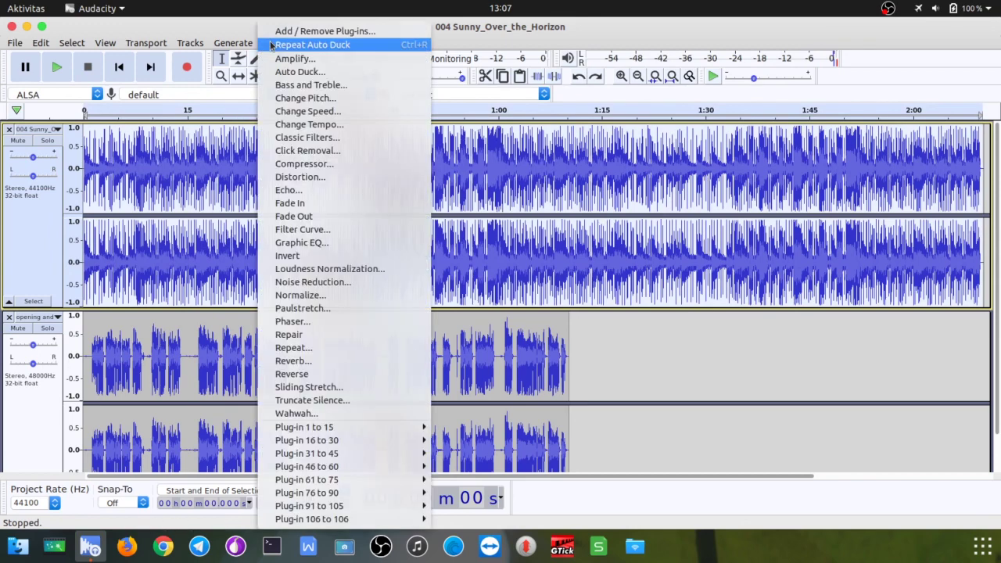
{"action": "left_click", "coordinate": [293, 72]}
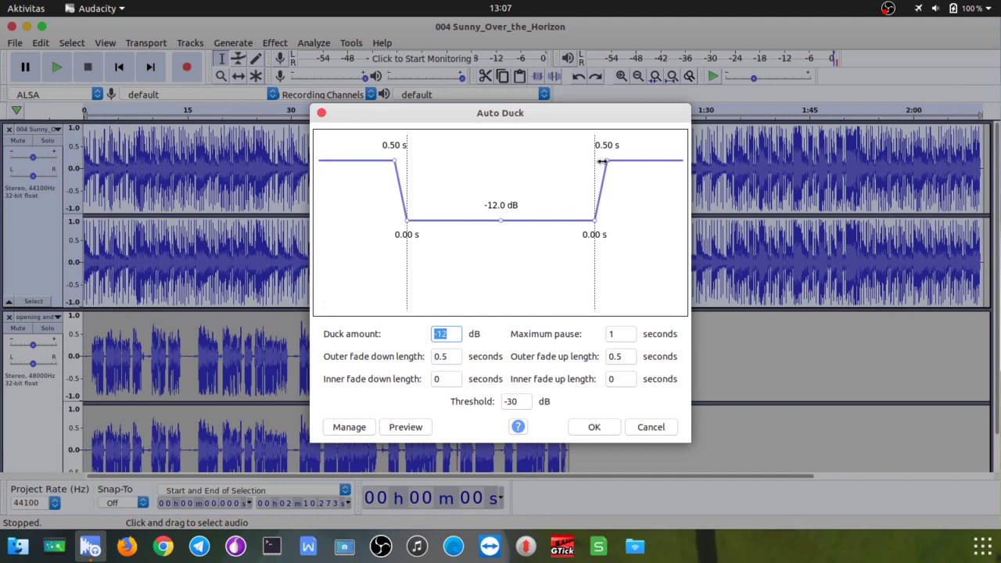
{"action": "mouse_move", "coordinate": [397, 157]}
{"action": "left_mouse_down"}
{"action": "mouse_move", "coordinate": [369, 159]}
{"action": "mouse_move", "coordinate": [390, 160]}
{"action": "left_mouse_up"}
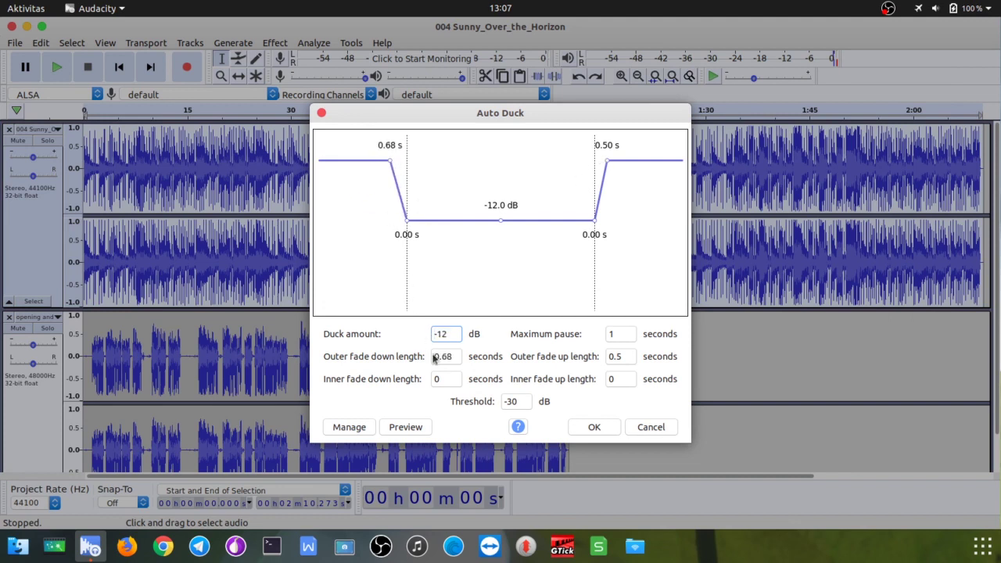
{"action": "left_click_drag", "start_coordinate": [453, 357], "coordinate": [428, 356]}
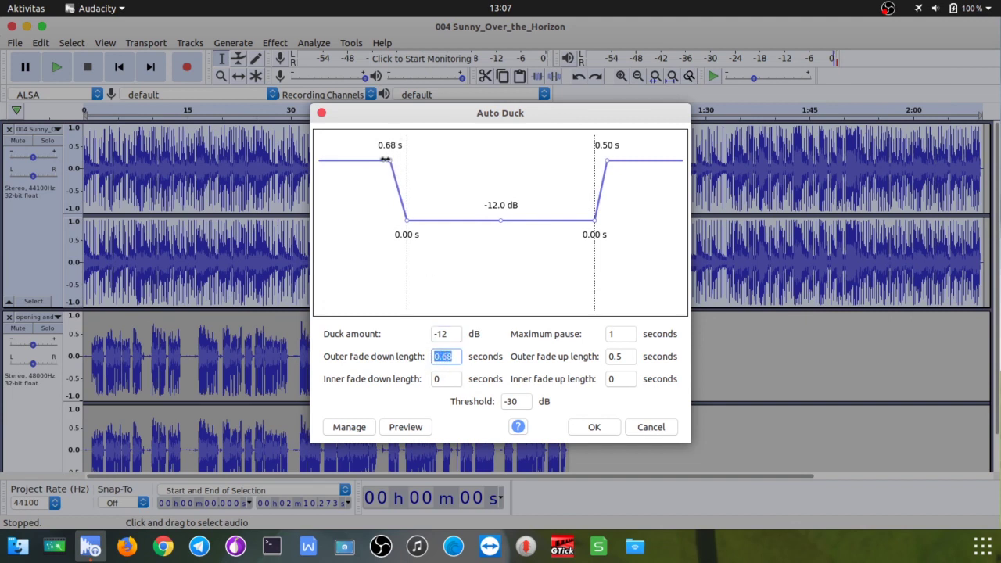
{"action": "left_click_drag", "start_coordinate": [387, 159], "coordinate": [394, 159]}
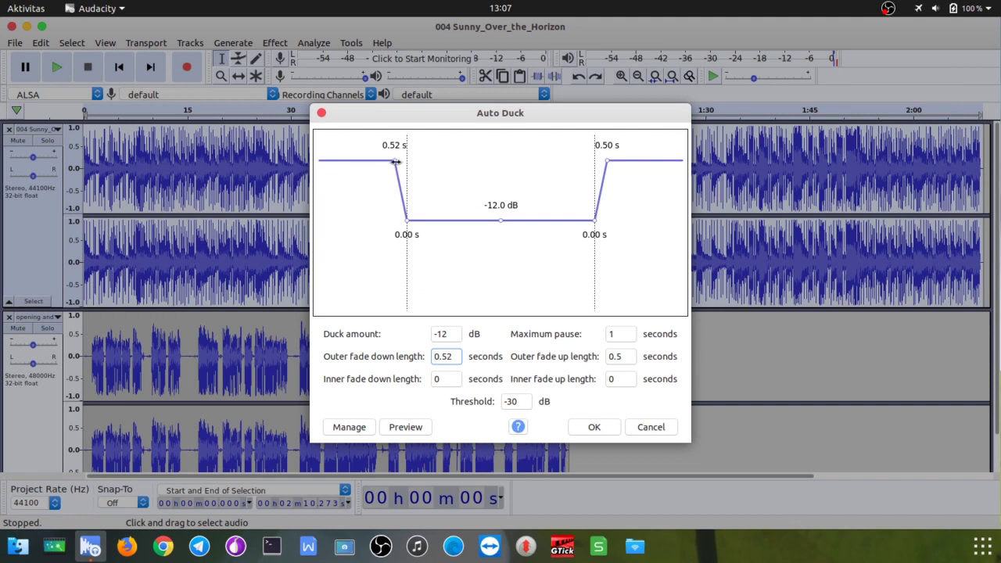
{"action": "left_click_drag", "start_coordinate": [397, 160], "coordinate": [379, 160]}
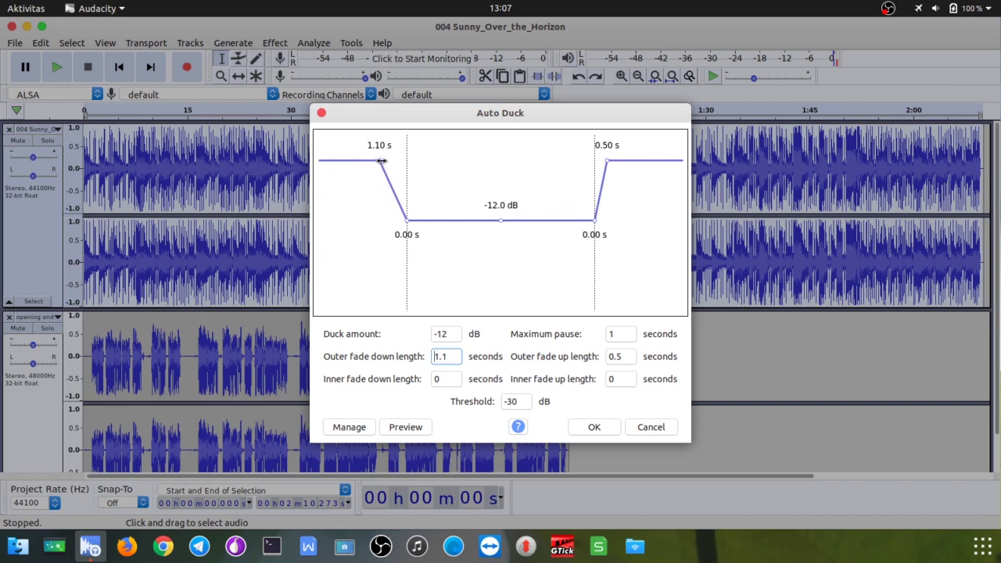
{"action": "left_click_drag", "start_coordinate": [381, 161], "coordinate": [395, 162]}
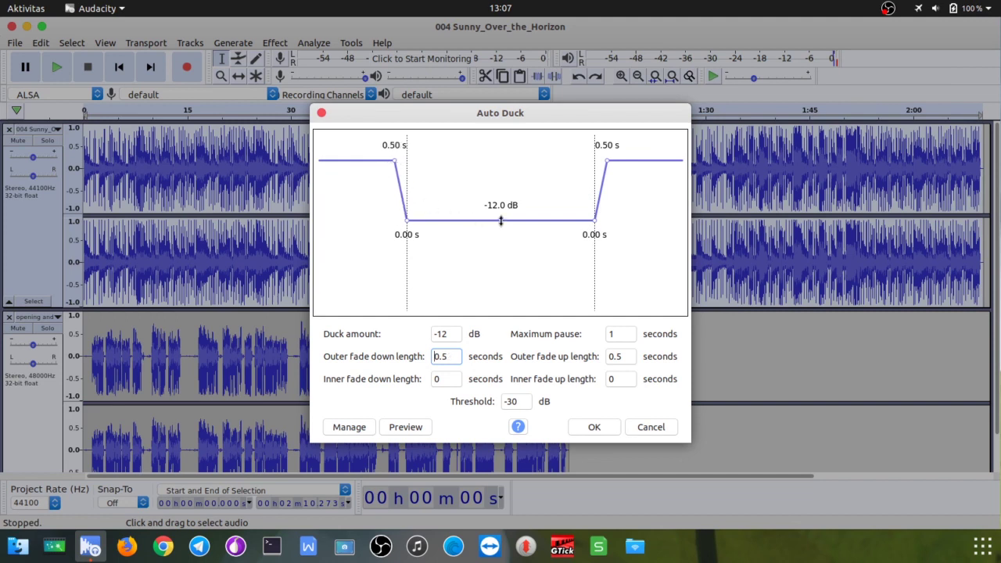
Set the duck amount to -24 dB and apply Auto Duck to the music track
{"action": "left_click_drag", "start_coordinate": [501, 221], "coordinate": [503, 297]}
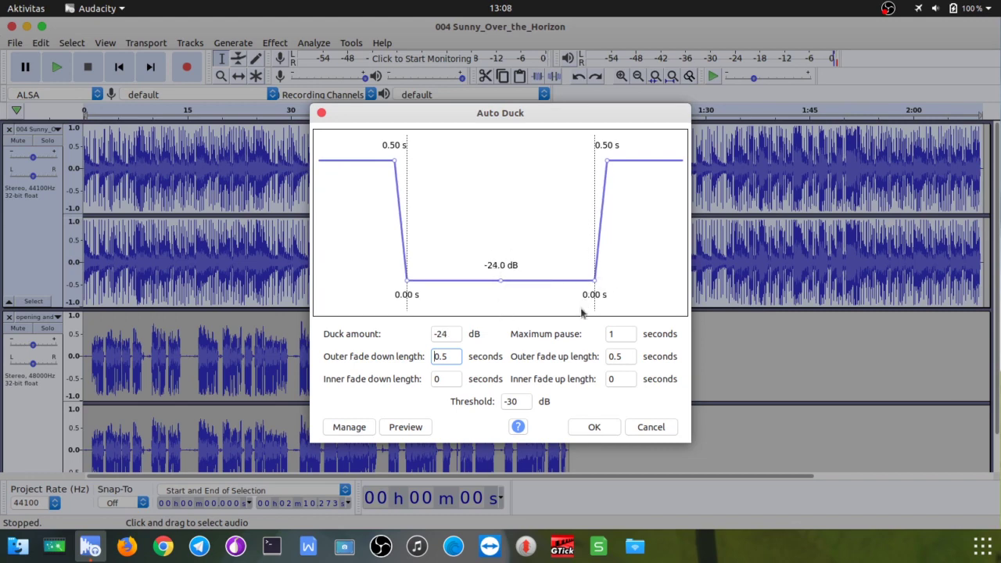
{"action": "left_click", "coordinate": [595, 428]}
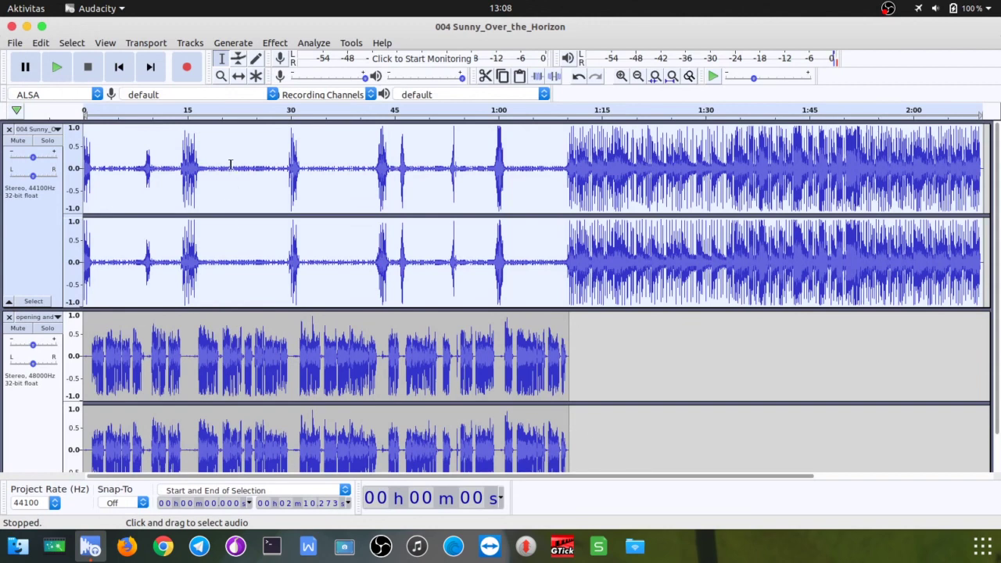
Examine the ducked music passage around 21 to 24 seconds and play the mix briefly from the beginning
{"action": "left_click_drag", "start_coordinate": [230, 165], "coordinate": [249, 188]}
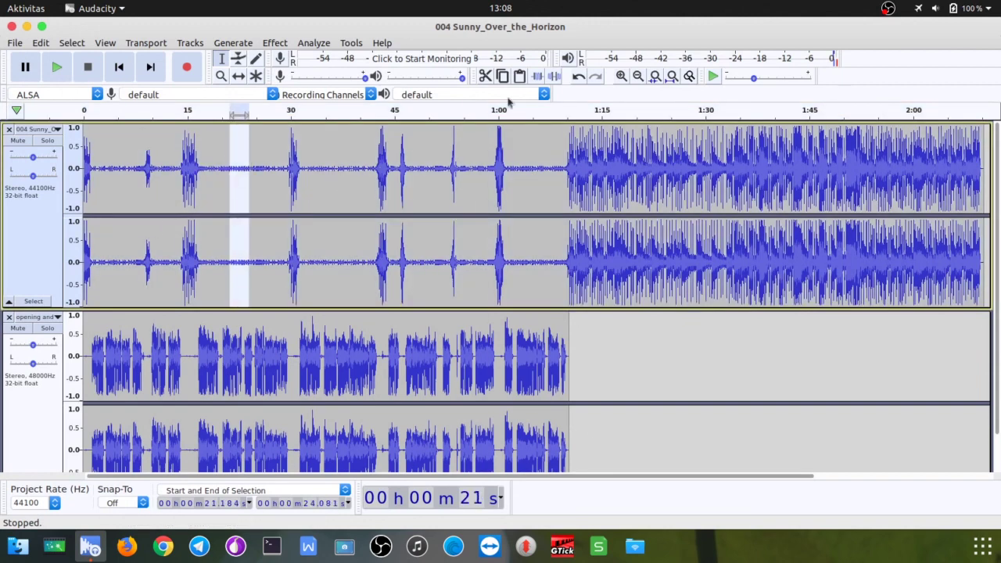
{"action": "left_click", "coordinate": [234, 167]}
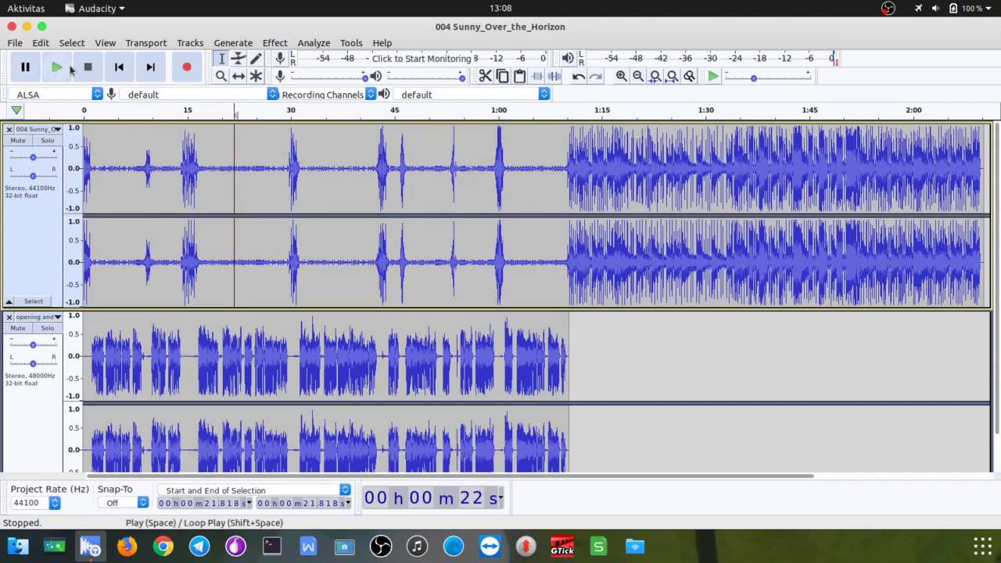
{"action": "left_click", "coordinate": [117, 68]}
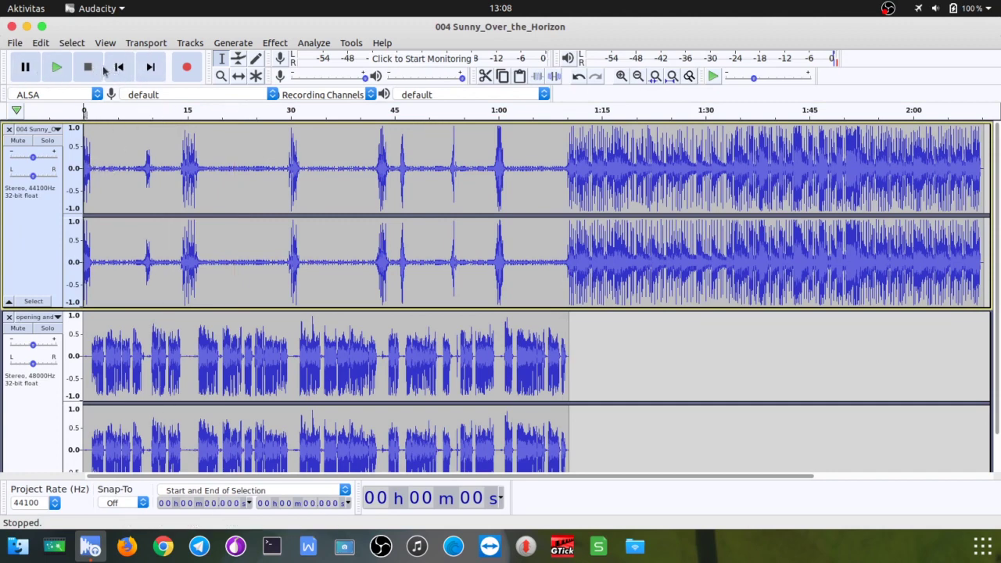
{"action": "left_click", "coordinate": [57, 68]}
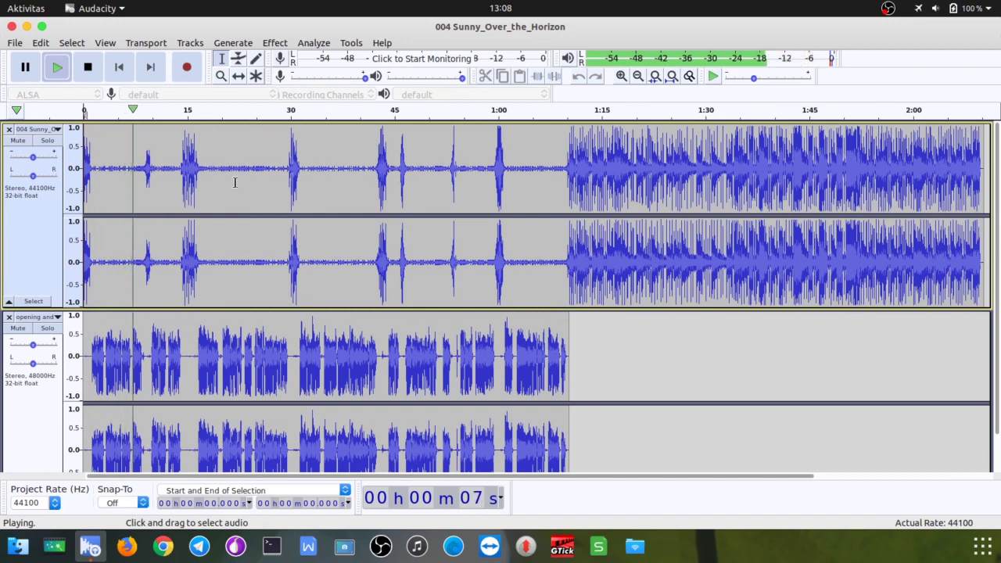
{"action": "left_click", "coordinate": [89, 68]}
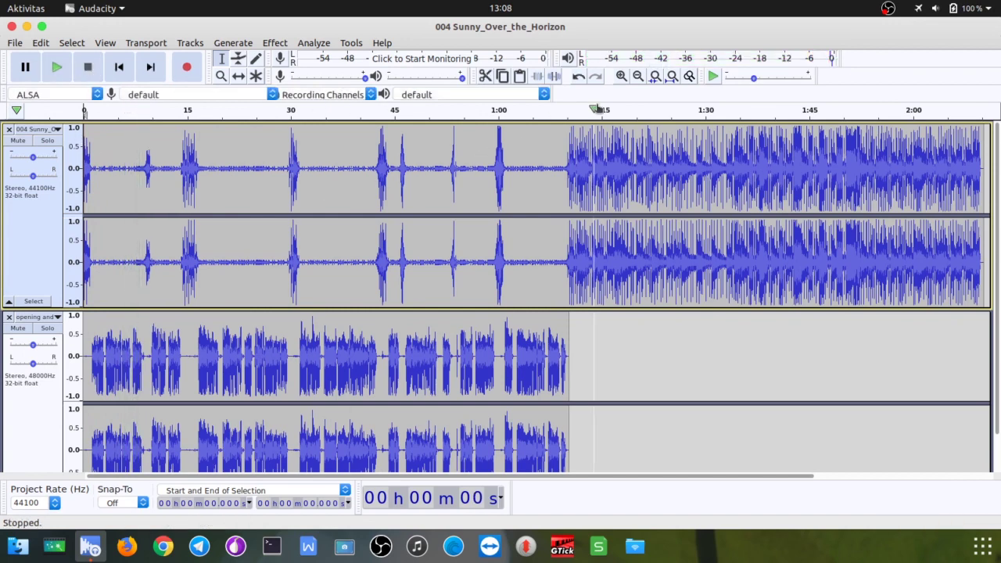
Undo the last Auto Duck and reapply it to the music track with a duck amount of -8.8 dB
{"action": "left_click", "coordinate": [578, 77]}
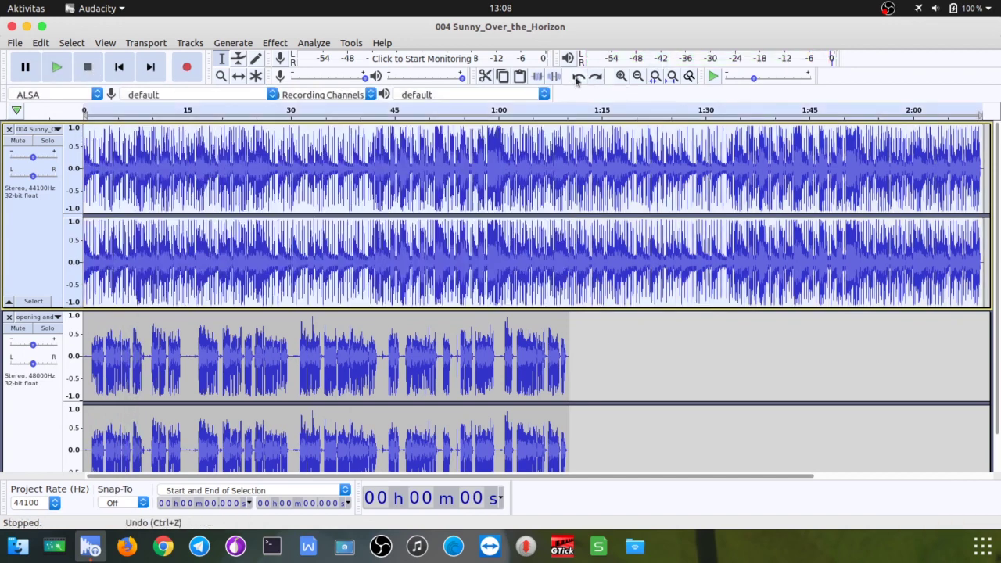
{"action": "left_click", "coordinate": [274, 43]}
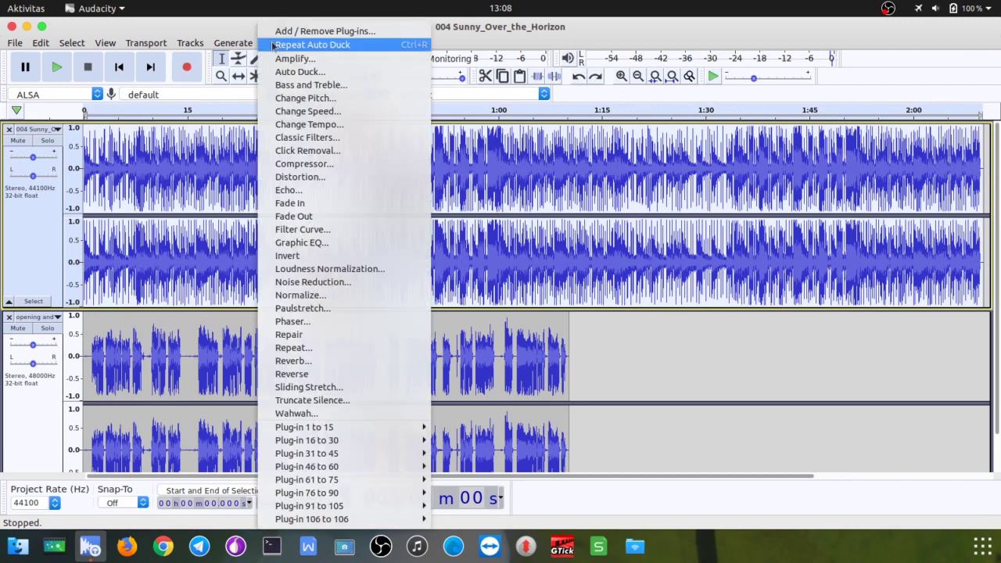
{"action": "left_click", "coordinate": [344, 73]}
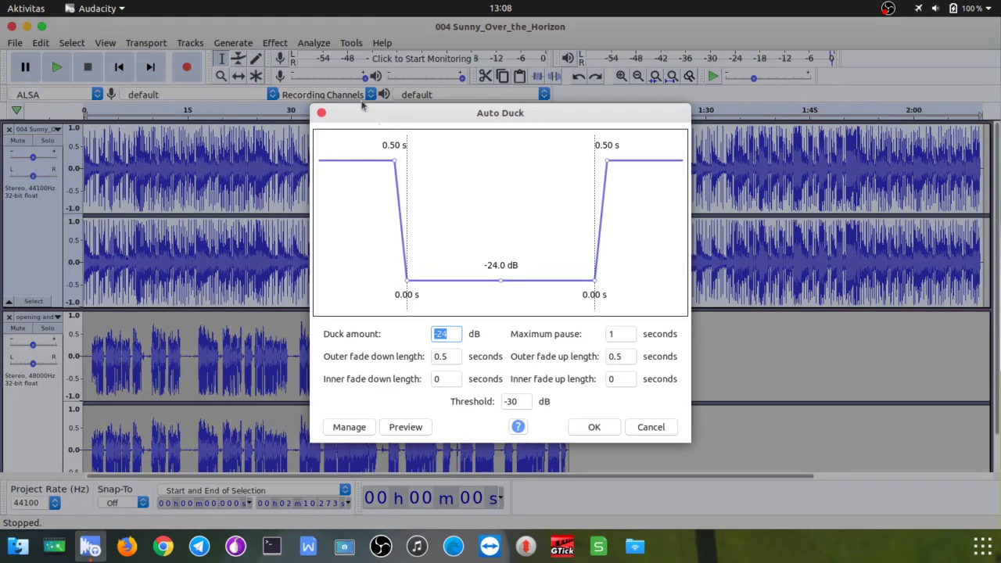
{"action": "left_click_drag", "start_coordinate": [499, 280], "coordinate": [498, 204]}
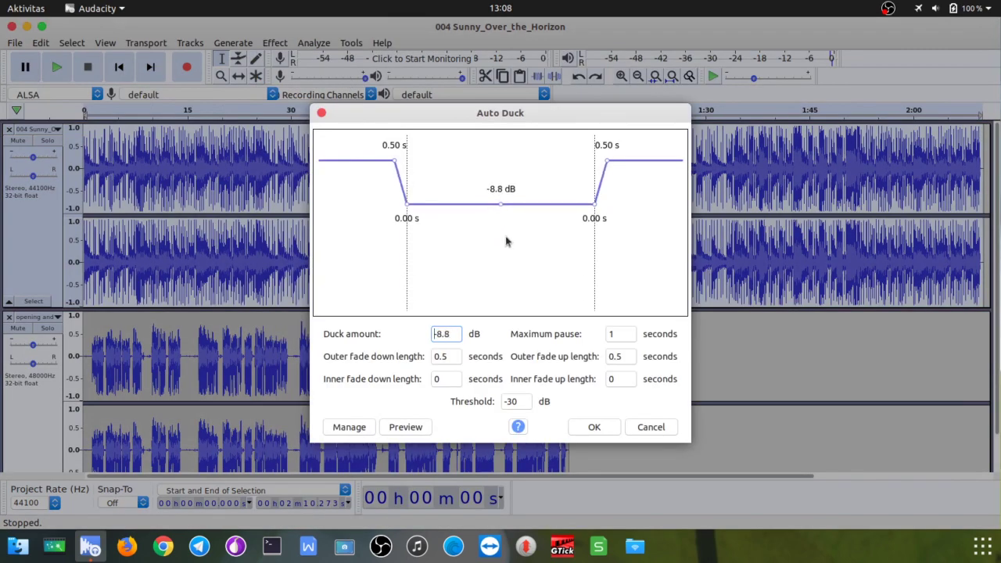
{"action": "left_click", "coordinate": [582, 428]}
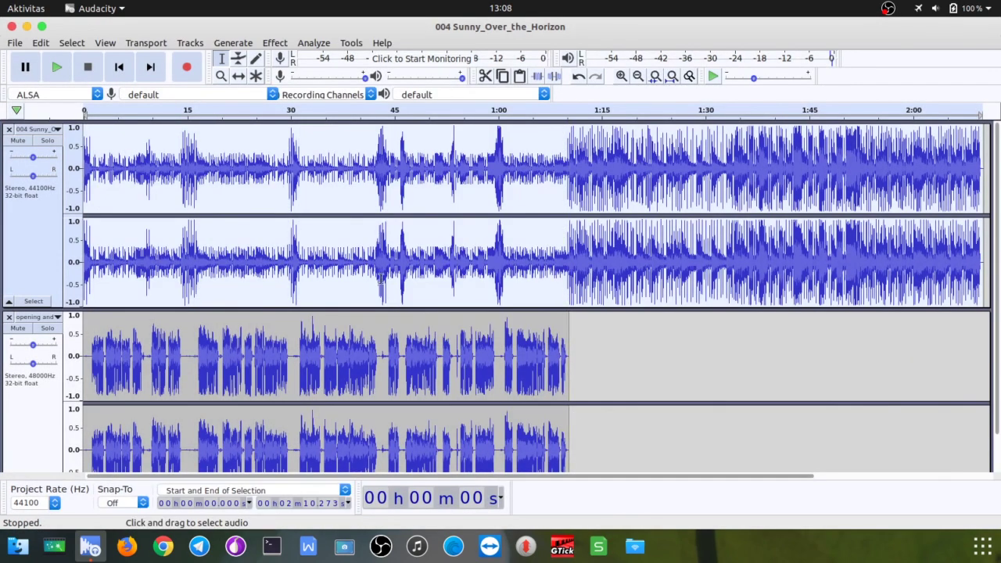
Examine the ducked music passage around 21 to 27 seconds and play the mix briefly from the beginning
{"action": "left_click_drag", "start_coordinate": [229, 169], "coordinate": [269, 178]}
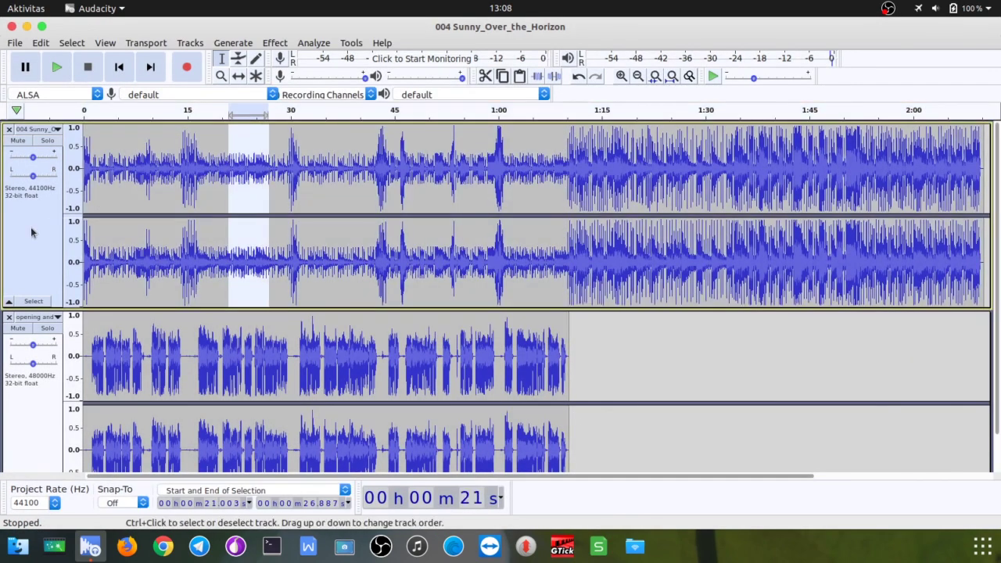
{"action": "left_click", "coordinate": [30, 232]}
{"action": "left_click", "coordinate": [119, 68]}
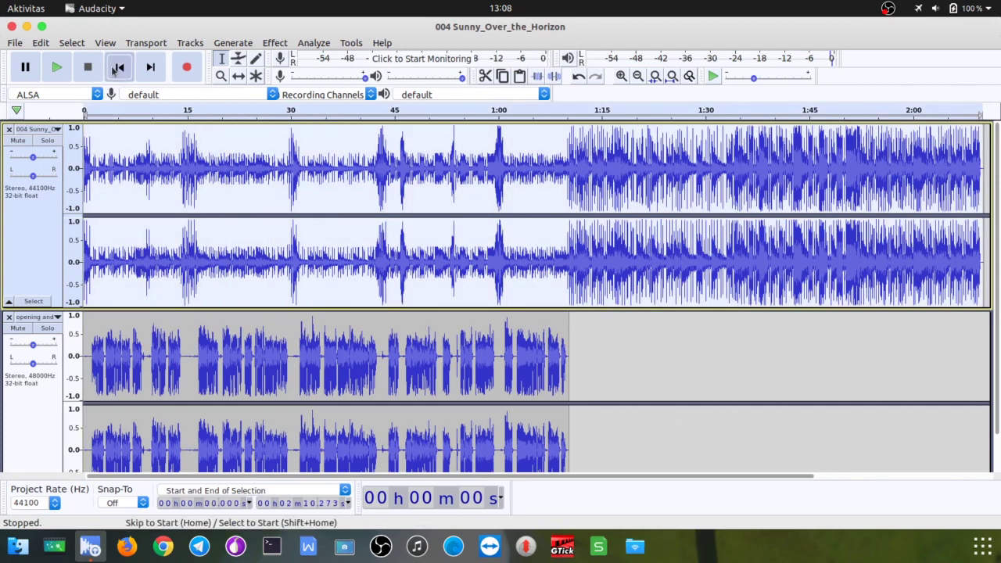
{"action": "left_click", "coordinate": [57, 69]}
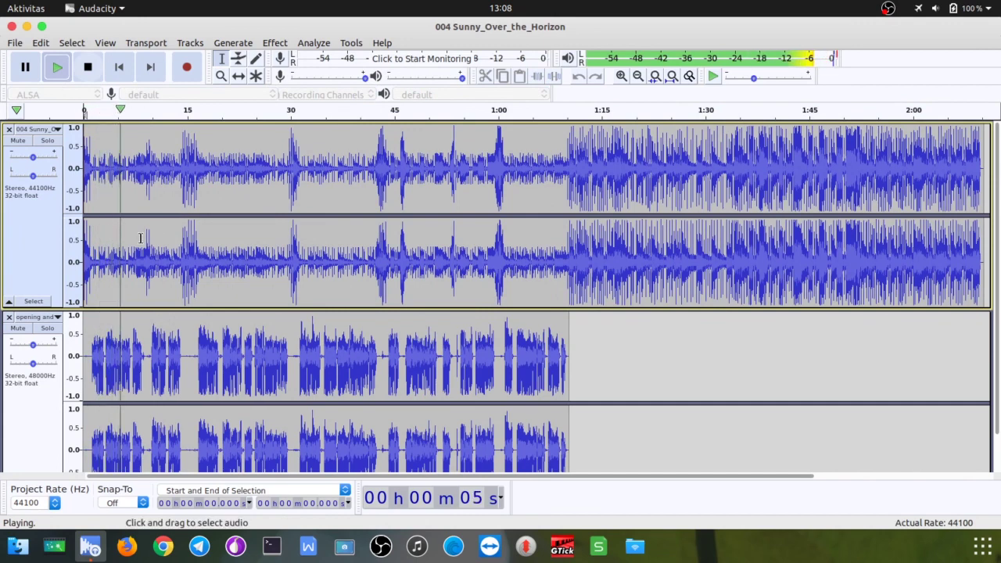
{"action": "left_click", "coordinate": [87, 67]}
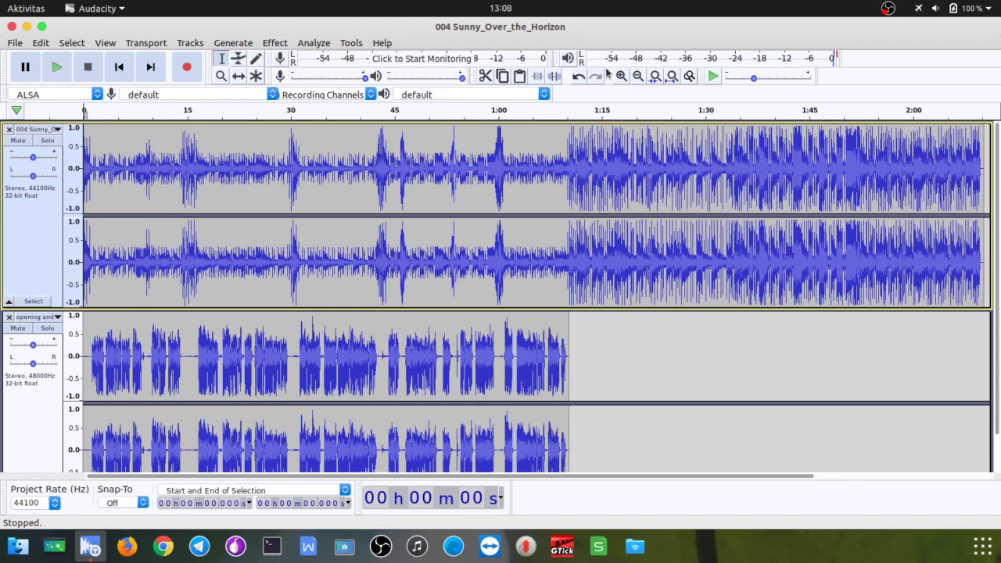
Undo the last Auto Duck and reapply it to the whole music track with the factory default preset, duck amount -12 dB
{"action": "left_click", "coordinate": [578, 78]}
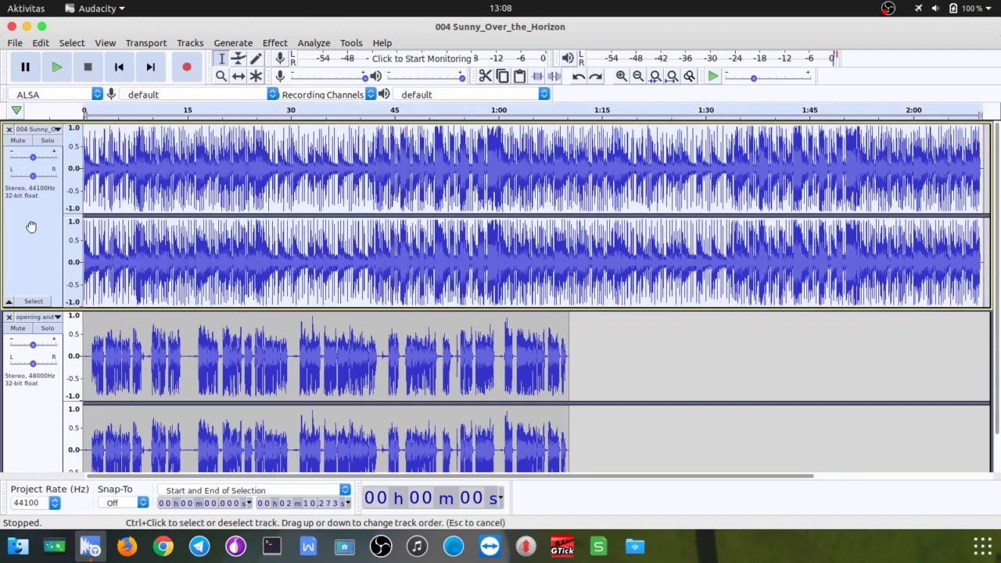
{"action": "left_click", "coordinate": [275, 43]}
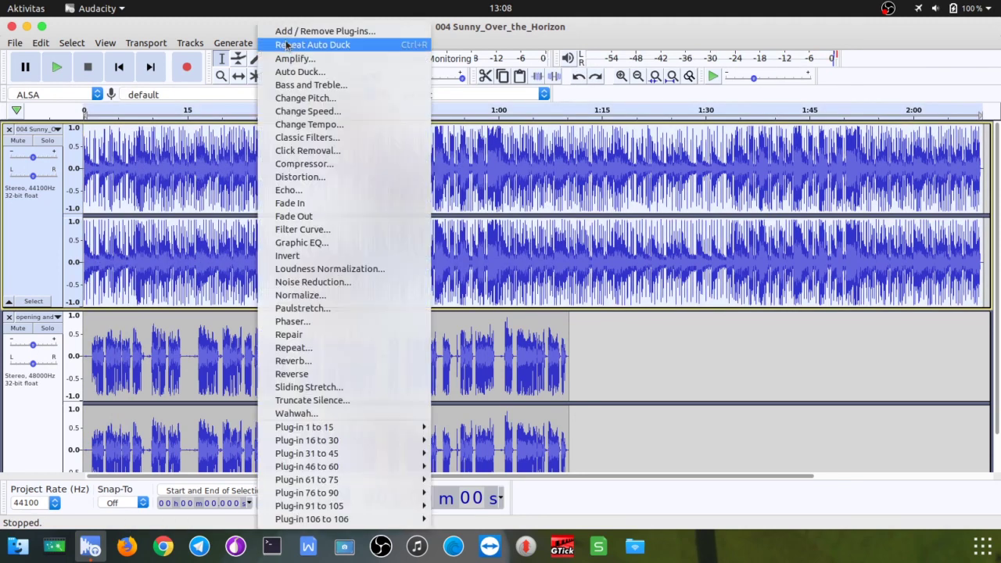
{"action": "left_click", "coordinate": [294, 71]}
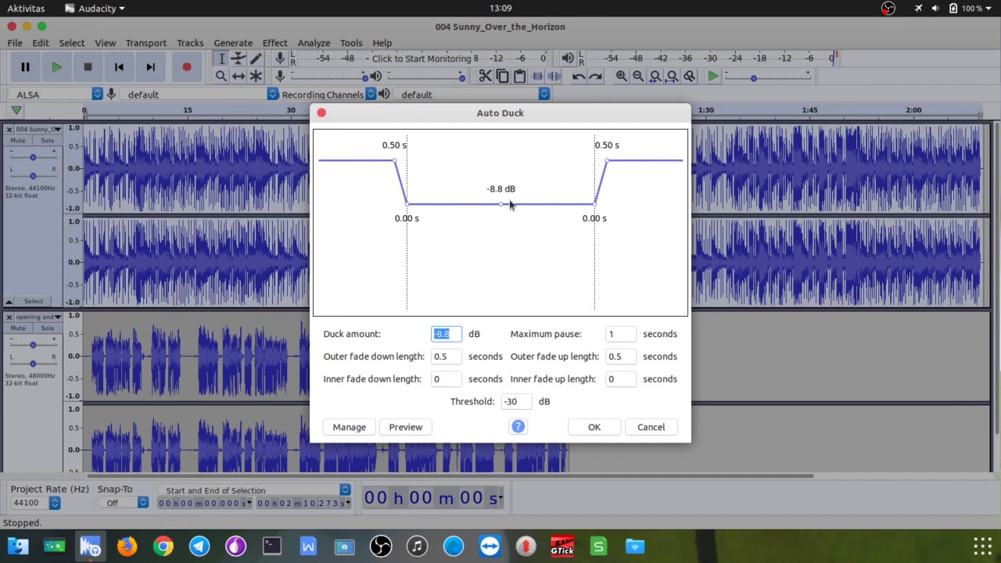
{"action": "left_click", "coordinate": [349, 427]}
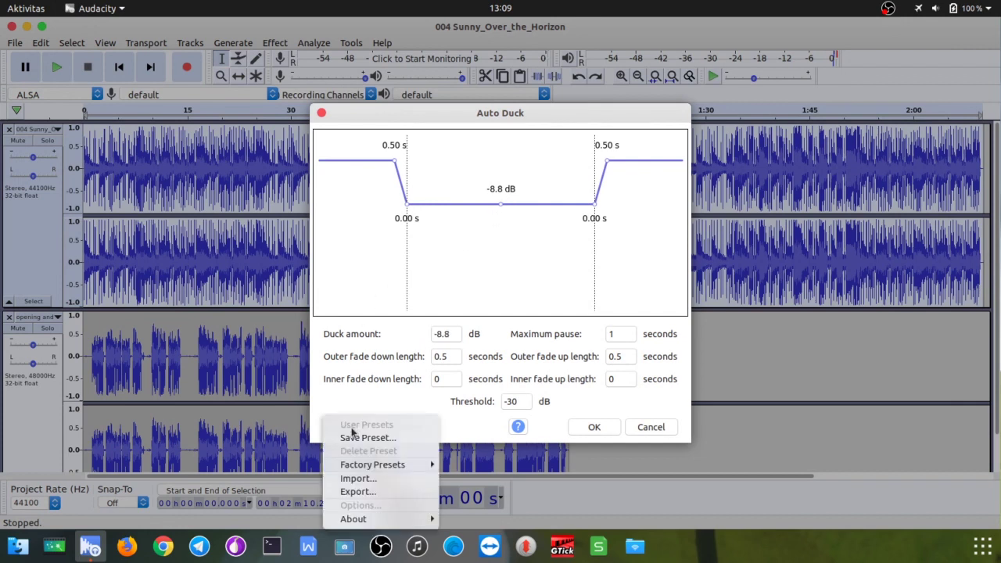
{"action": "mouse_move", "coordinate": [409, 469]}
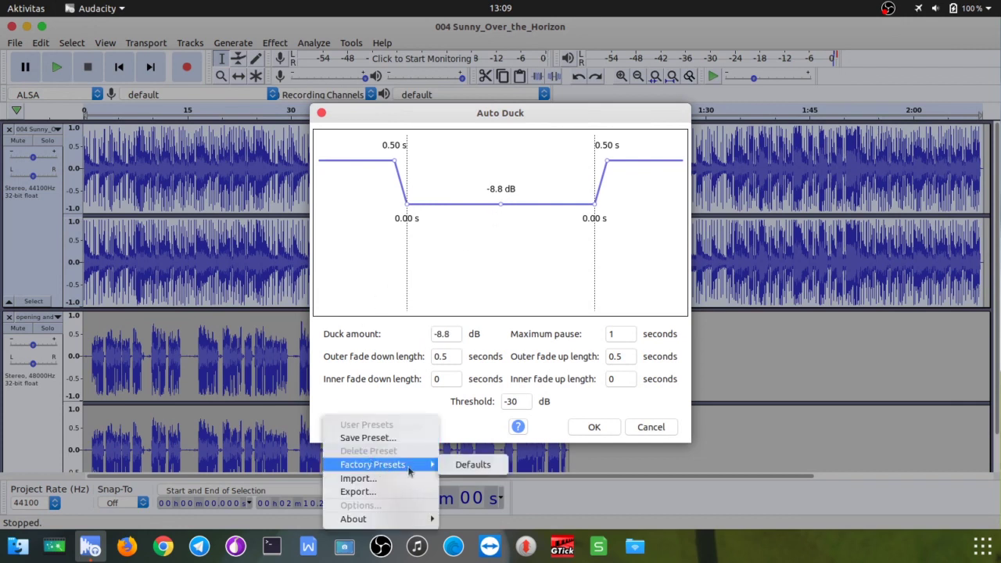
{"action": "left_click", "coordinate": [474, 465]}
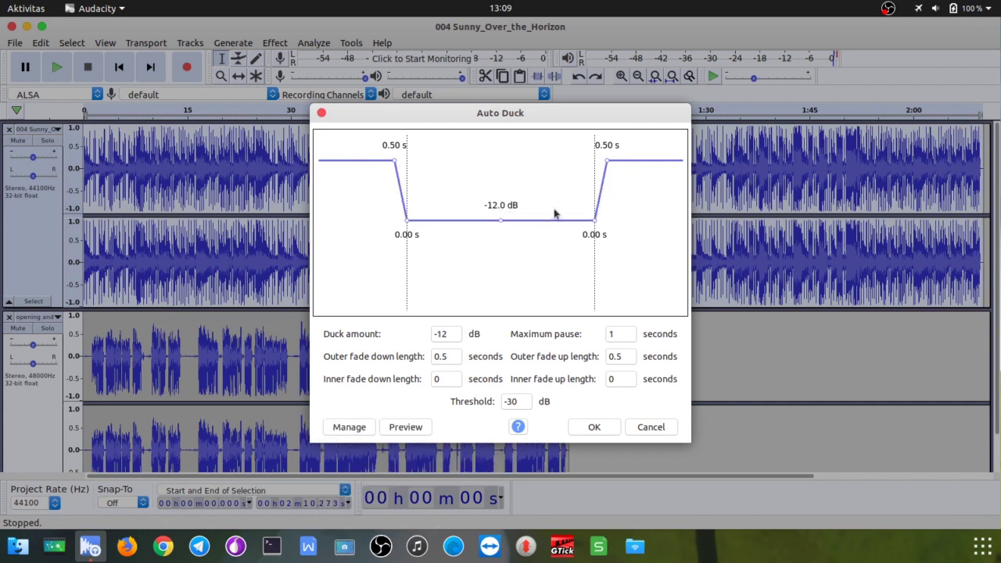
{"action": "left_click", "coordinate": [594, 427]}
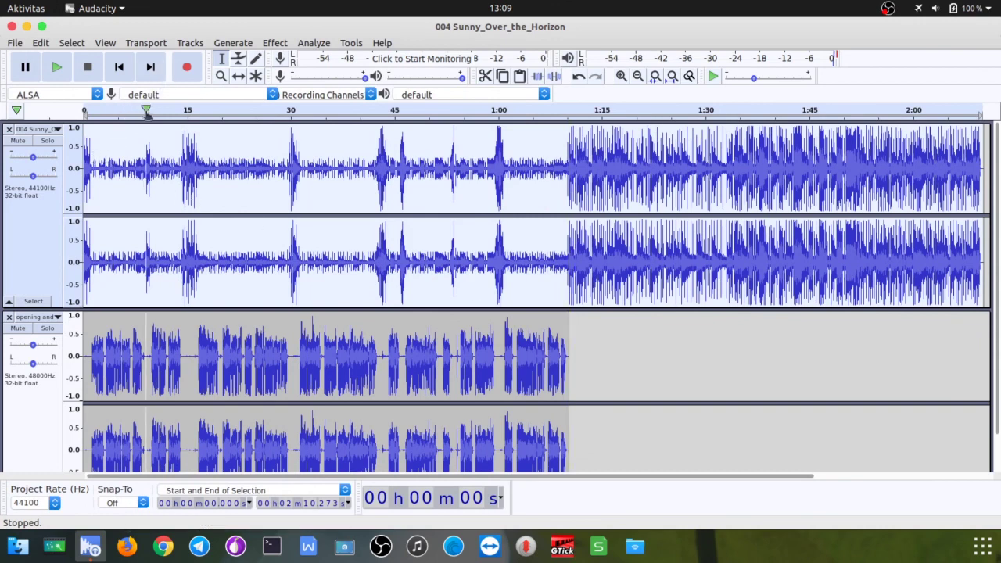
Start exporting the project as MP3 to the Audio Sample folder and name the file "sudah oke banget.mp3"
{"action": "left_click", "coordinate": [15, 46]}
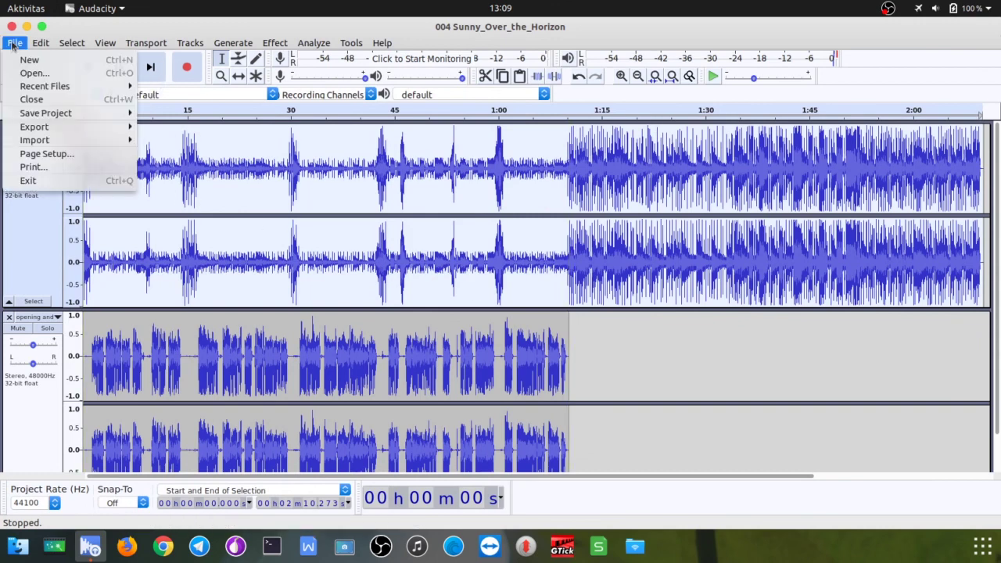
{"action": "mouse_move", "coordinate": [38, 127]}
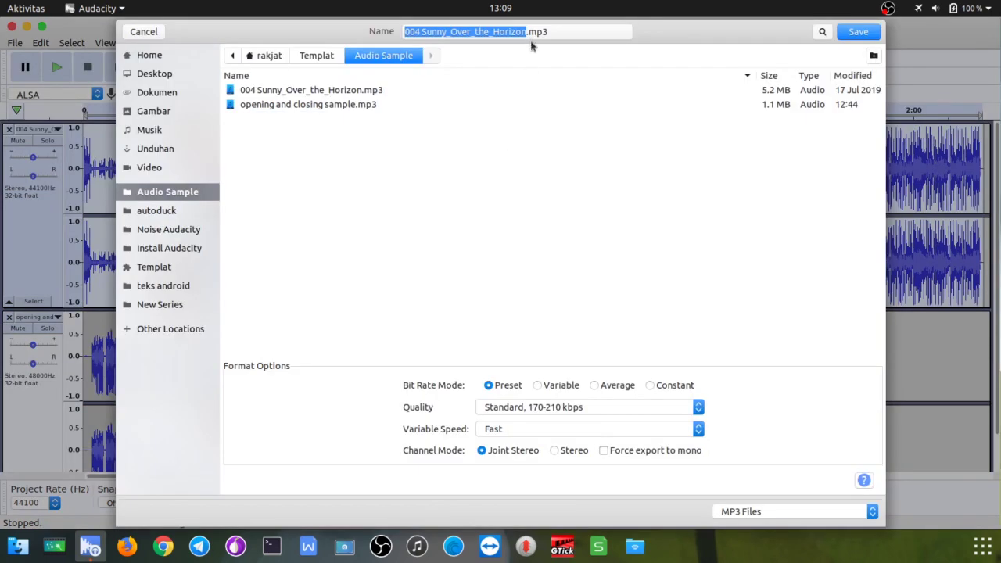
{"action": "type", "text": "suda"}
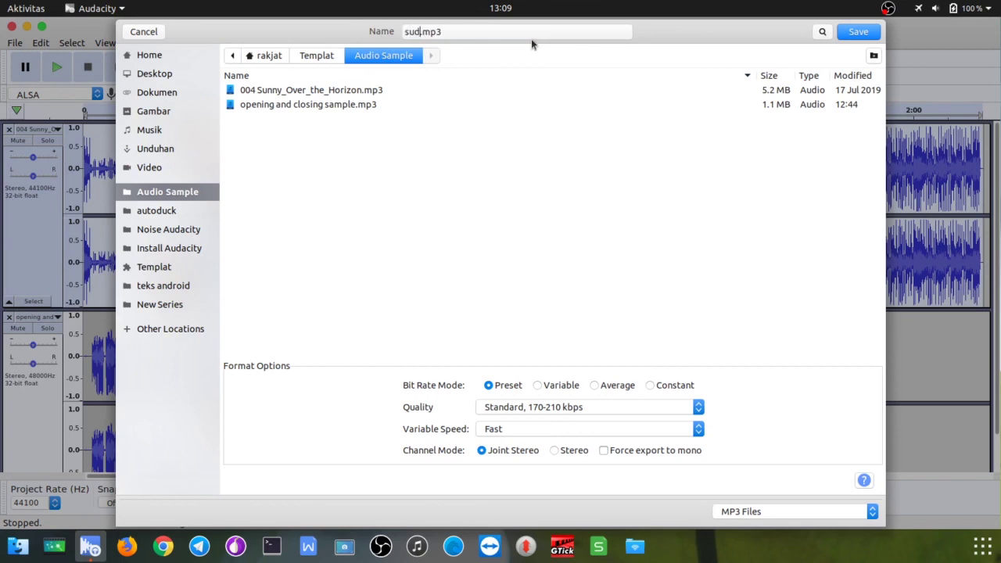
{"action": "type", "text": "h oke banget"}
Set the MP3 quality to Insane, 320 kbps, and export both tracks mixed down to one stereo file
{"action": "left_click", "coordinate": [624, 402]}
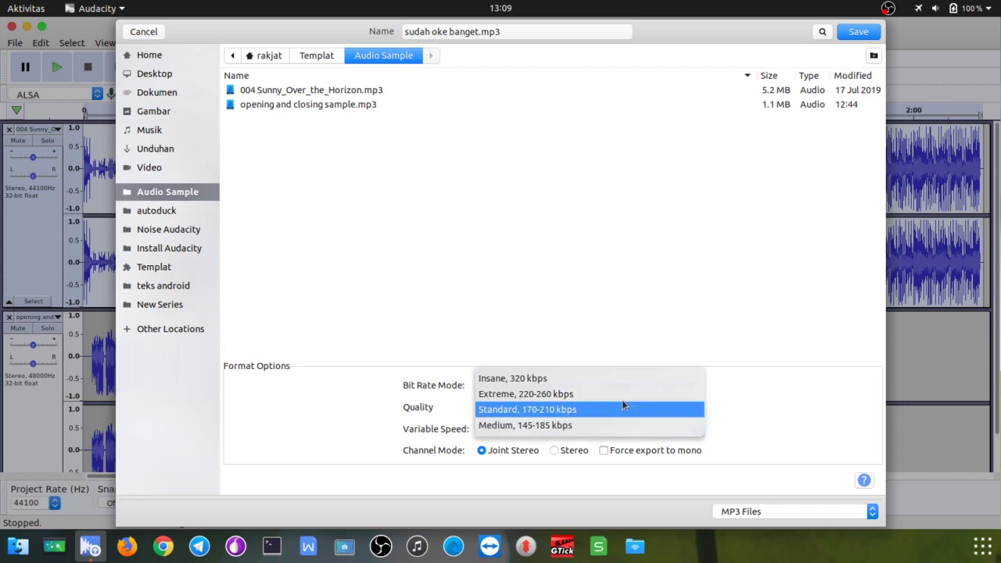
{"action": "left_click", "coordinate": [616, 385]}
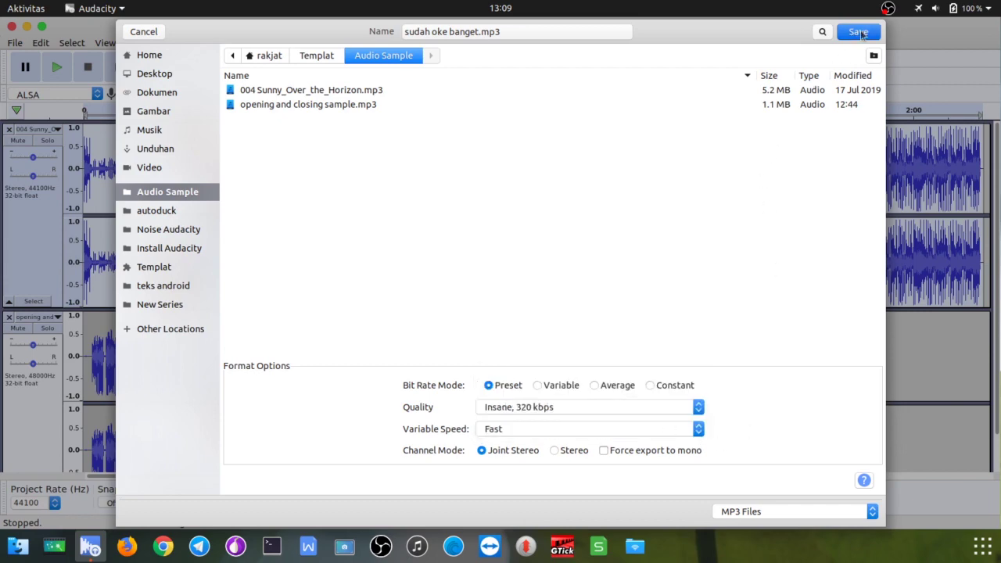
{"action": "left_click", "coordinate": [857, 33]}
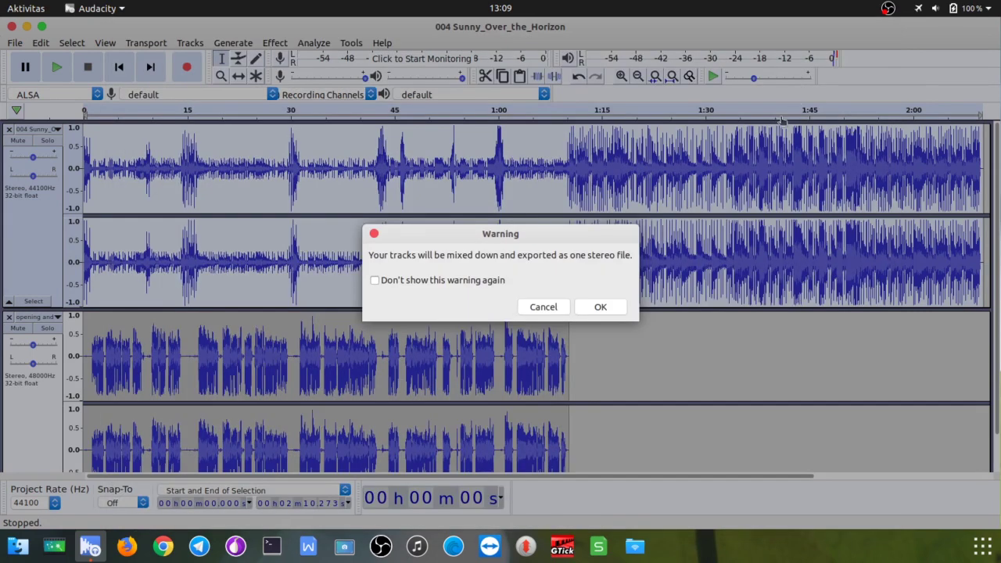
{"action": "left_click", "coordinate": [609, 307]}
{"action": "left_click", "coordinate": [617, 412]}
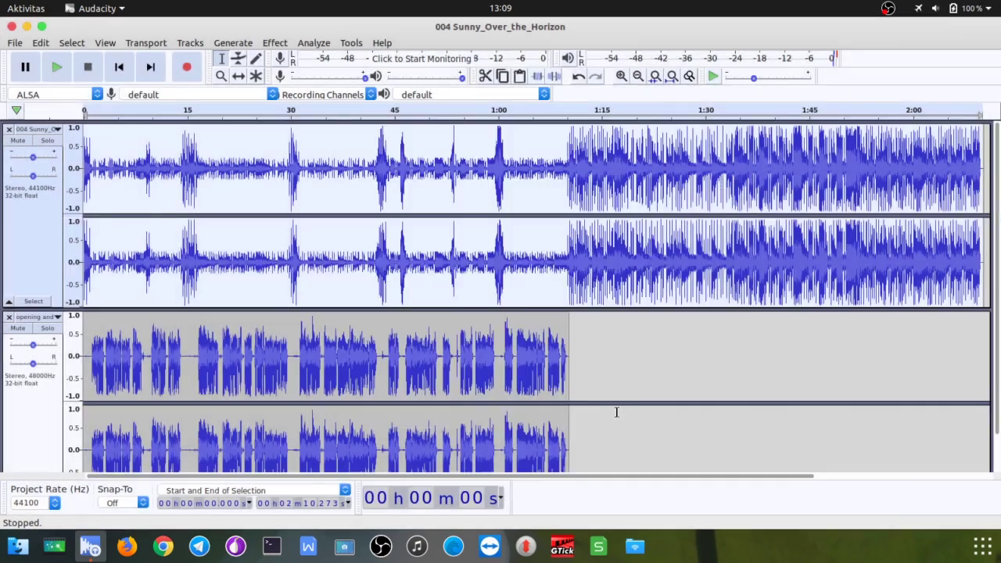